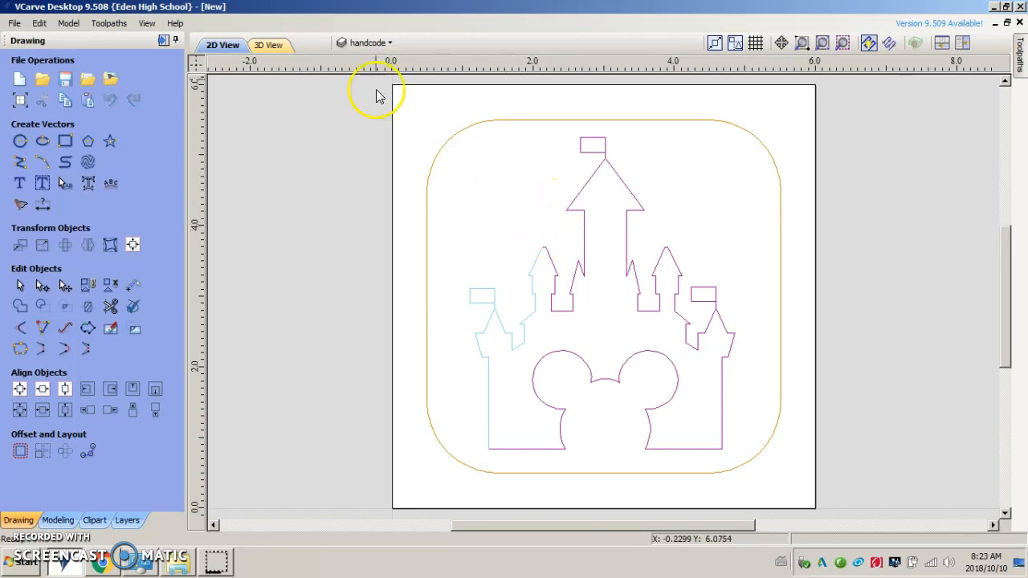
Hide the handcode and cut out layers so only the engrave vectors are shown
left_click(376, 44)
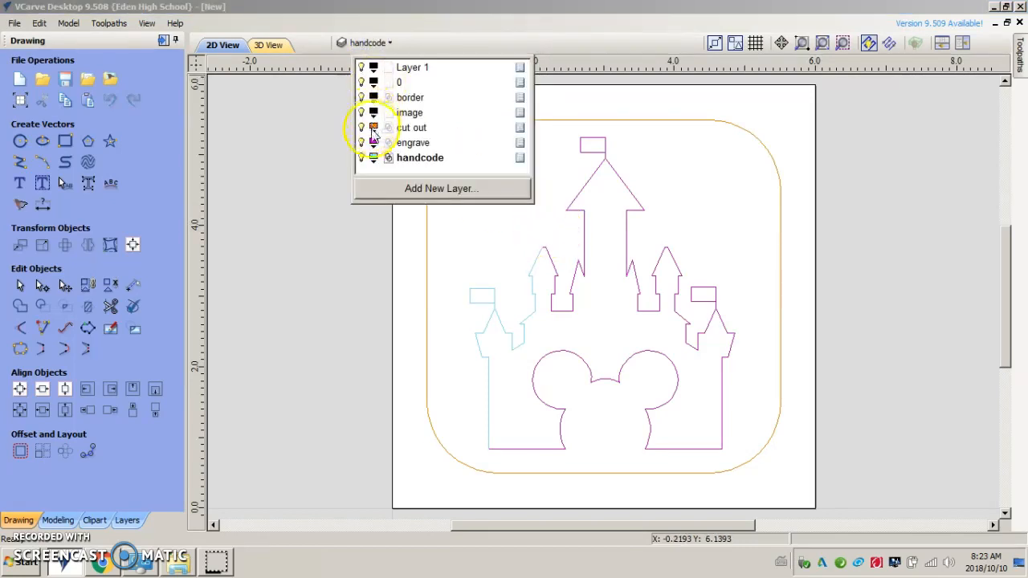
left_click(362, 158)
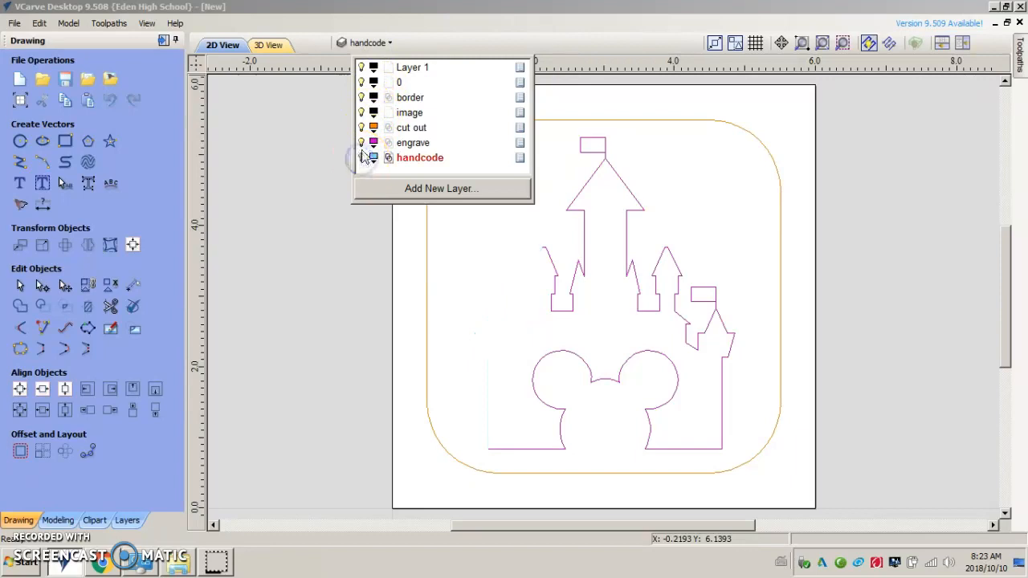
left_click(361, 128)
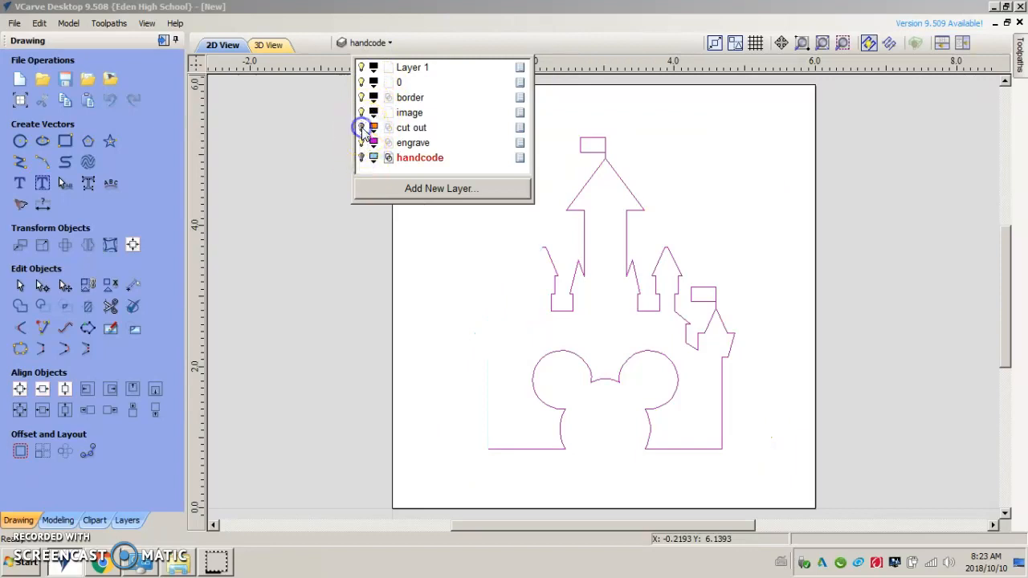
left_click(313, 237)
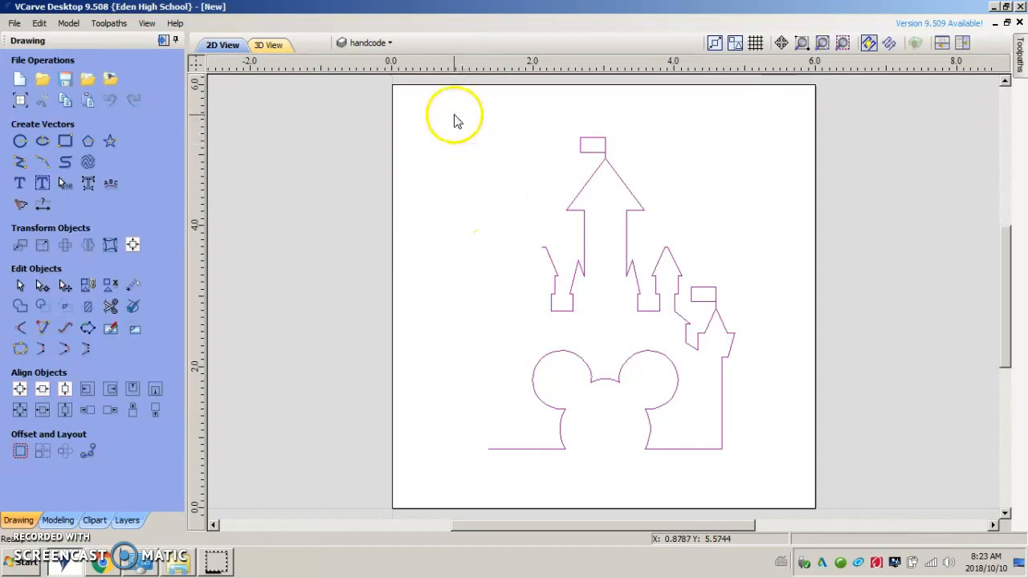
Select all the visible castle vectors and join them with Join Vectors
left_click_drag(450, 102, 748, 474)
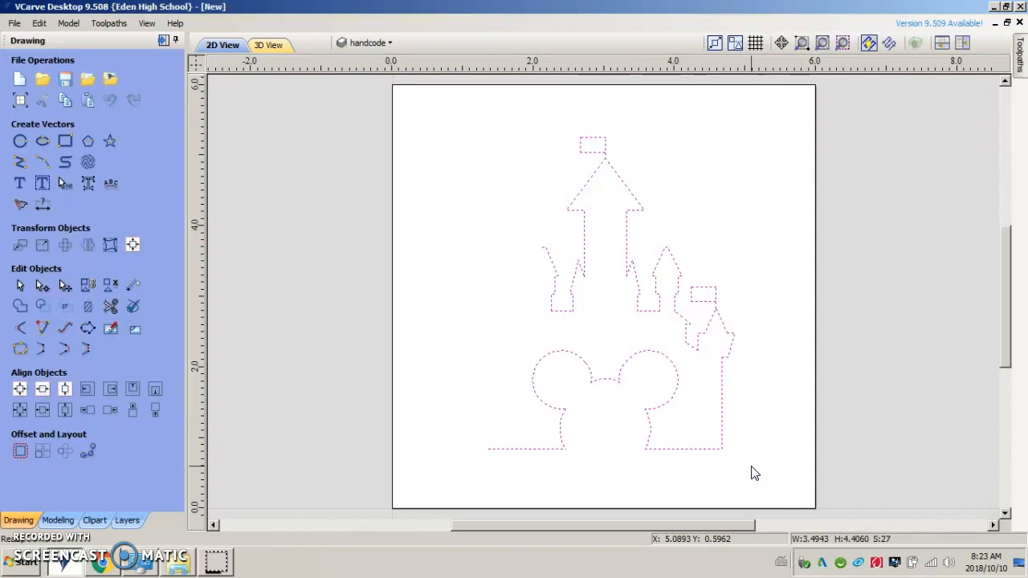
left_click(38, 24)
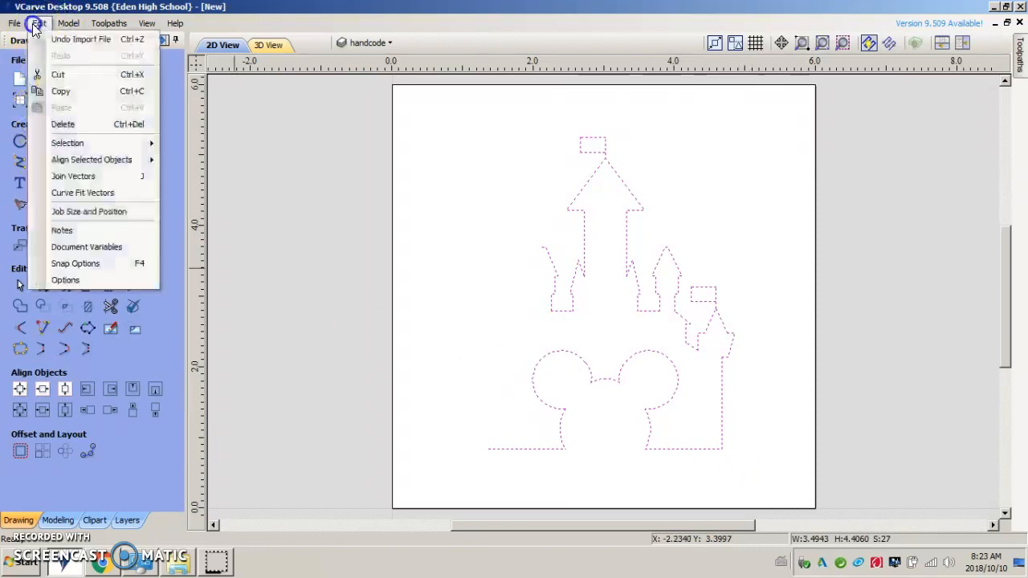
left_click(89, 177)
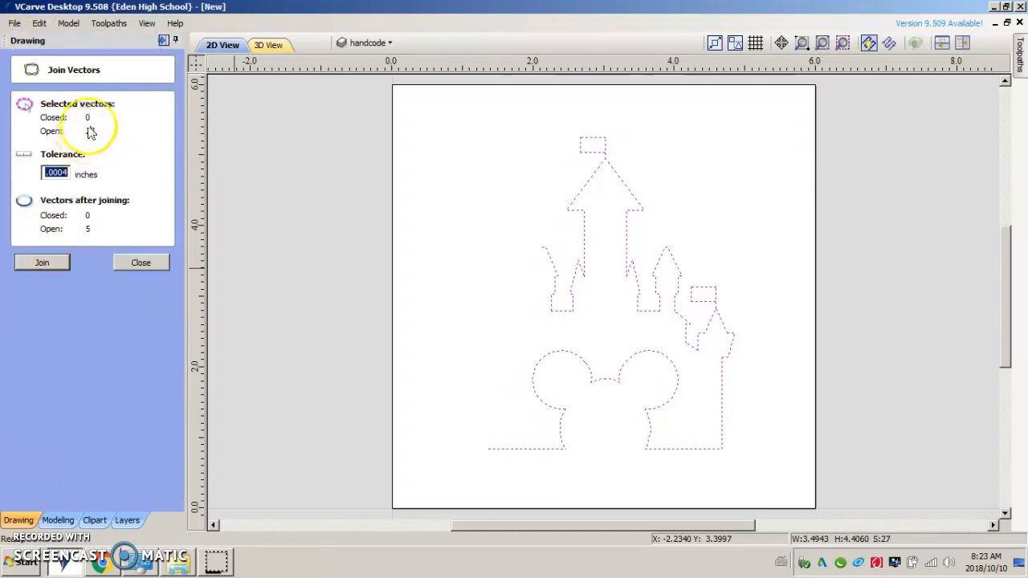
left_click(44, 263)
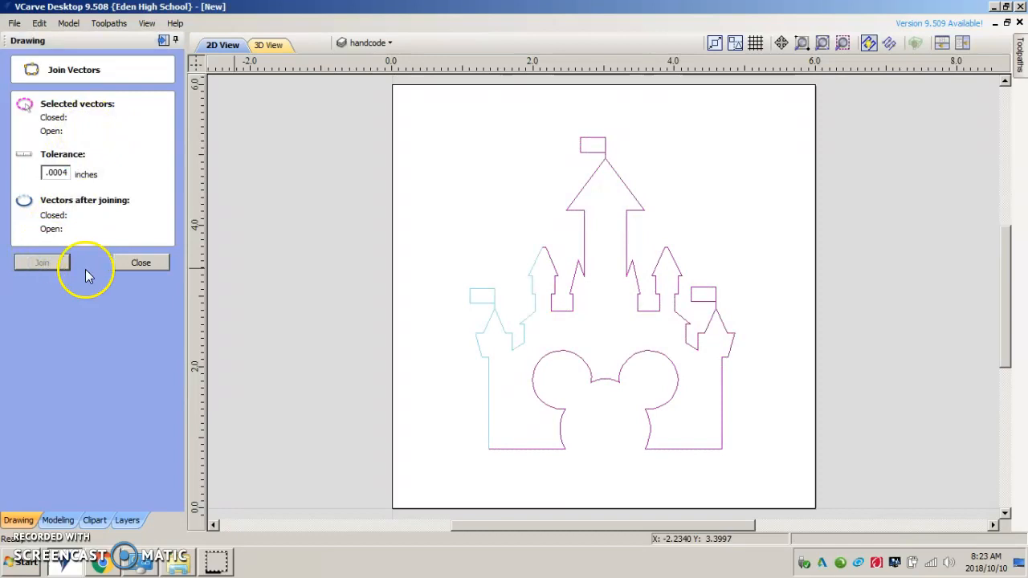
left_click(135, 264)
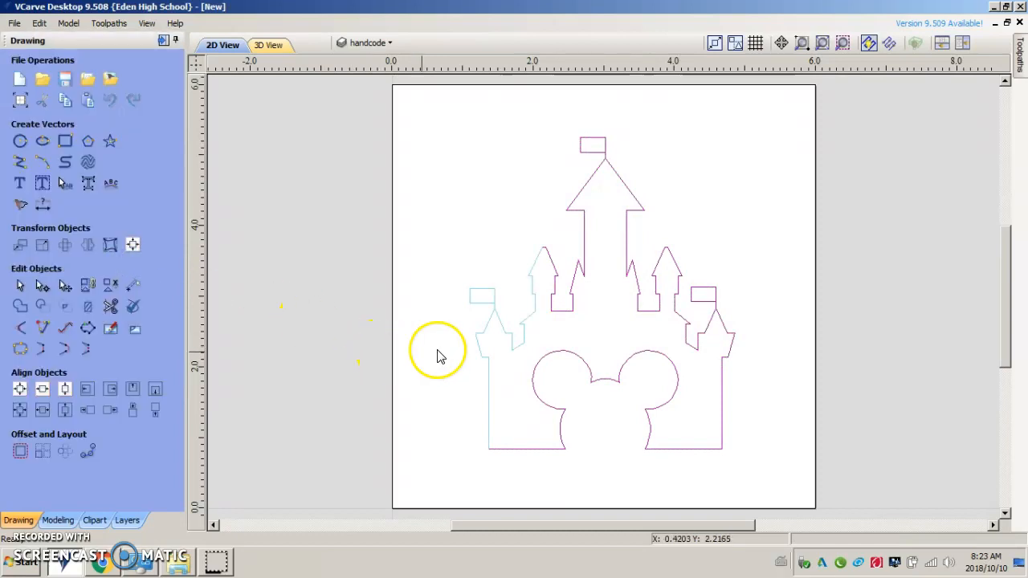
Hide the handcode layer again
left_click(371, 45)
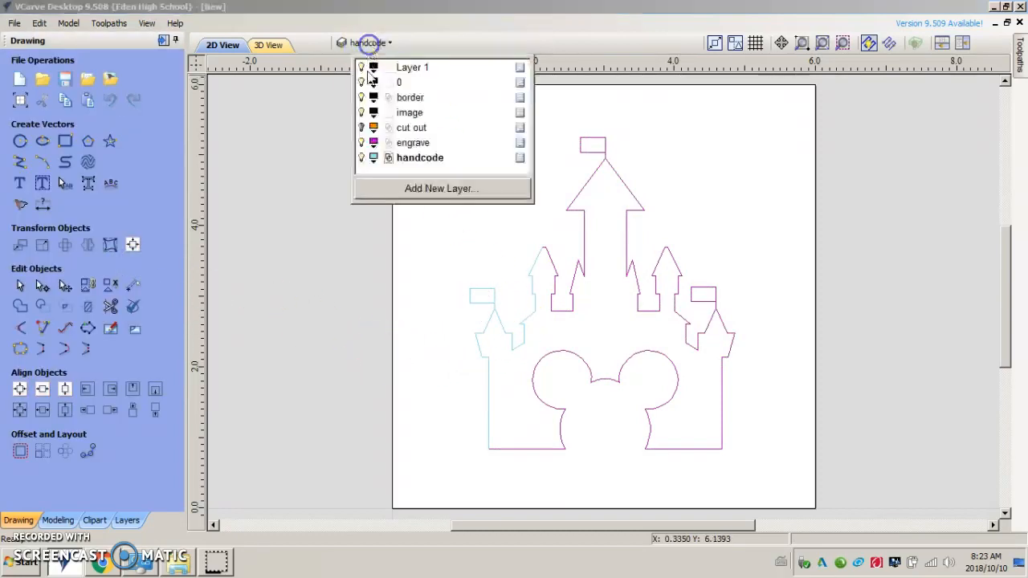
left_click(360, 158)
left_click(354, 235)
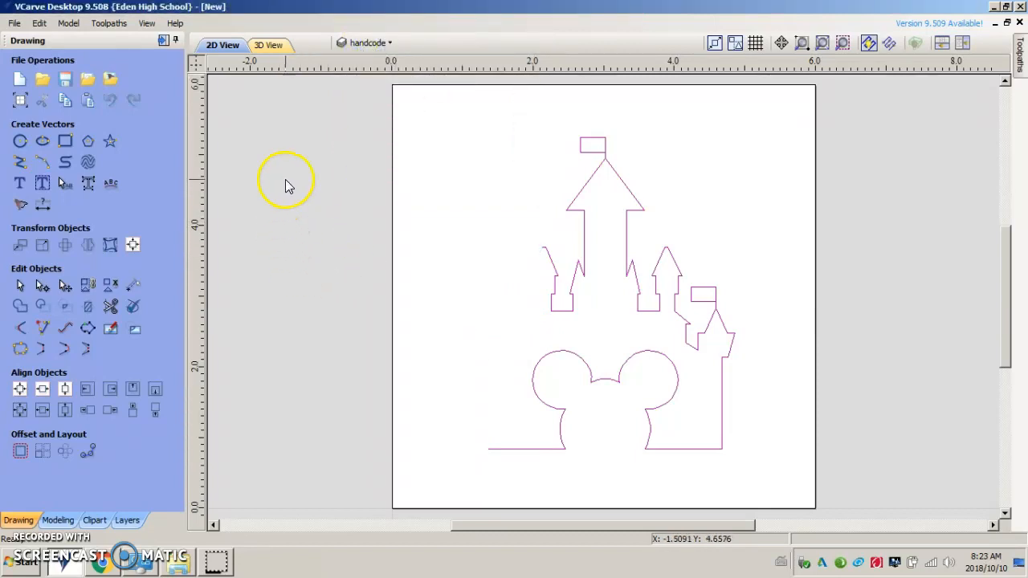
Start a Quick Engrave toolpath and assign the Ball Nose (0.0625 inch) tool to it
left_click(162, 41)
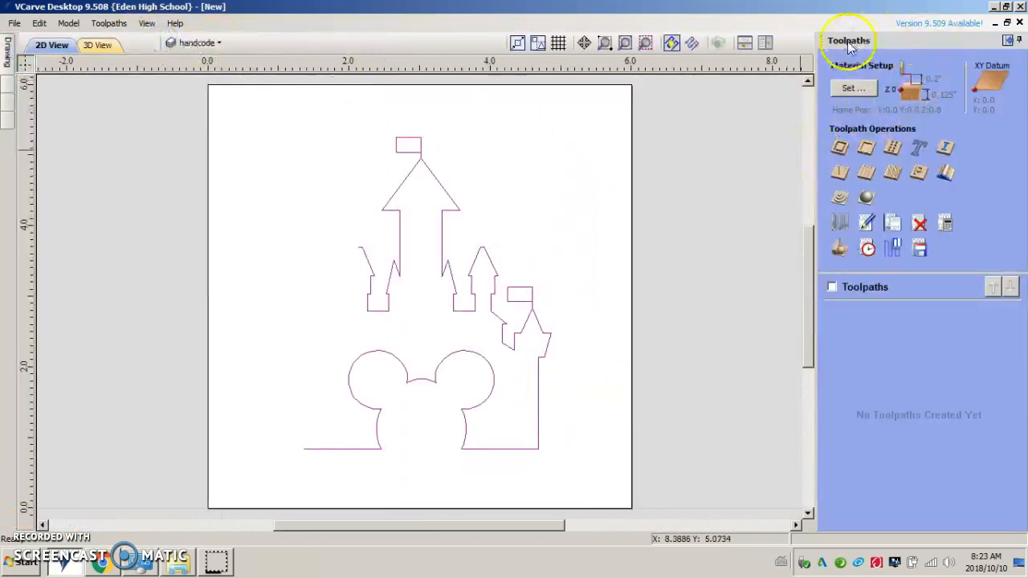
left_click(921, 151)
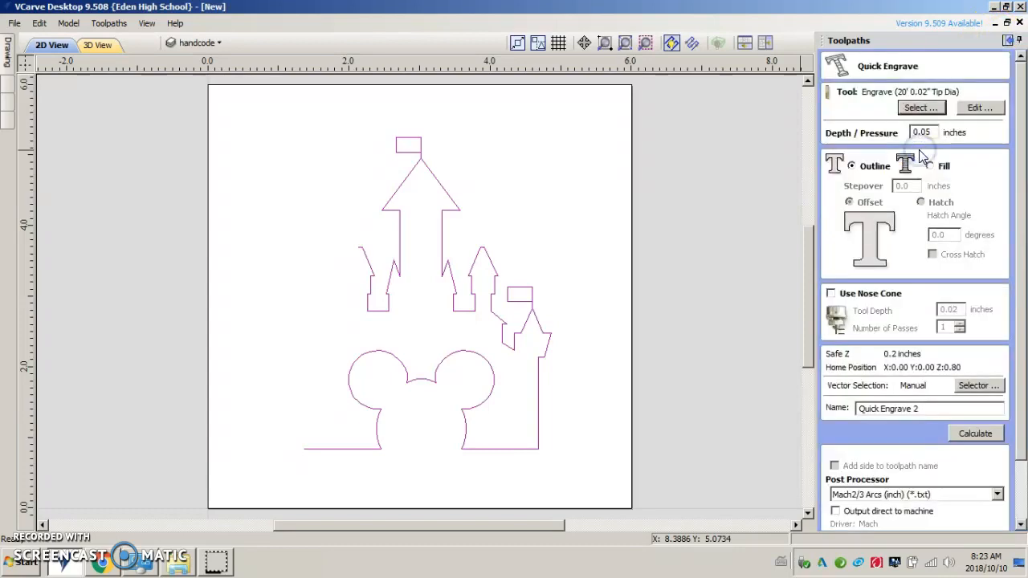
left_click(919, 112)
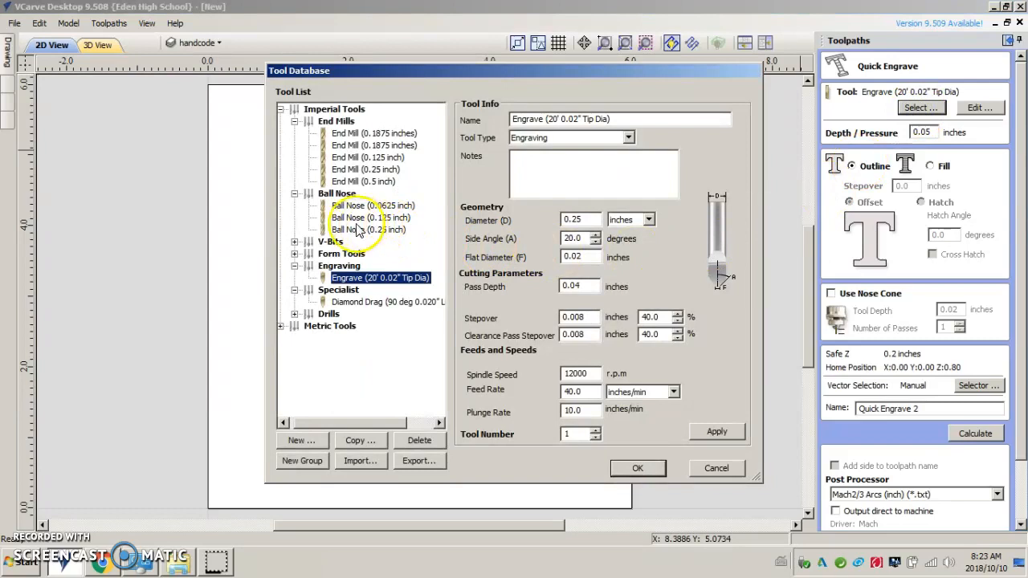
left_click(353, 206)
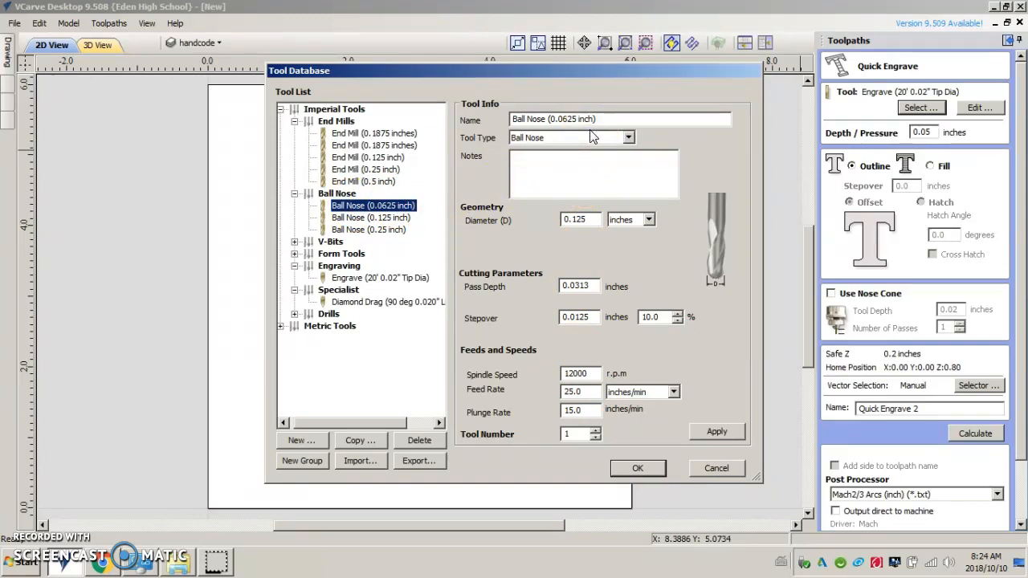
left_click(636, 469)
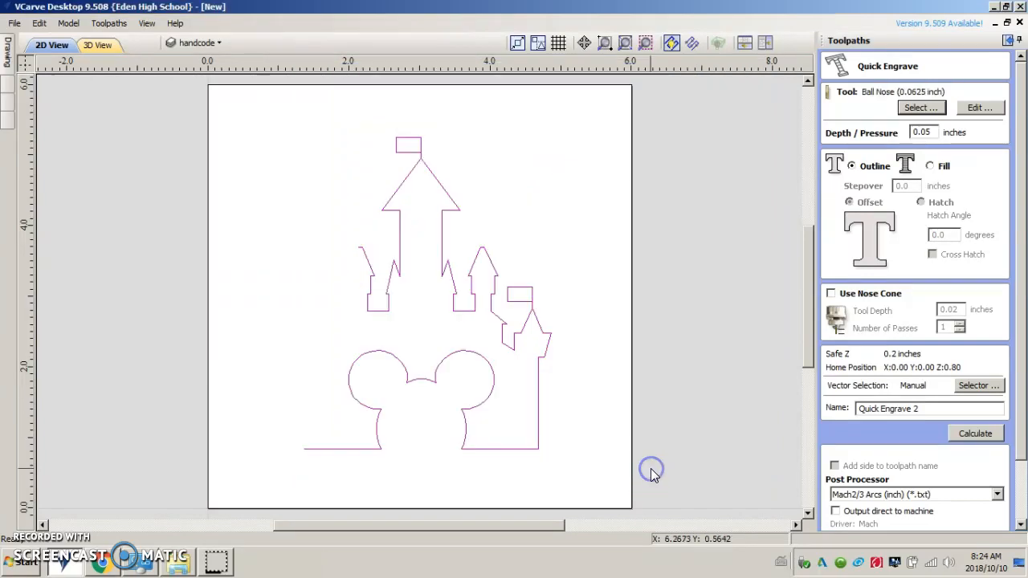
Select all the castle vectors and calculate the Quick Engrave outline toolpath for them
mouse_move(297, 118)
left_mouse_down()
mouse_move(522, 443)
mouse_move(564, 480)
left_mouse_up()
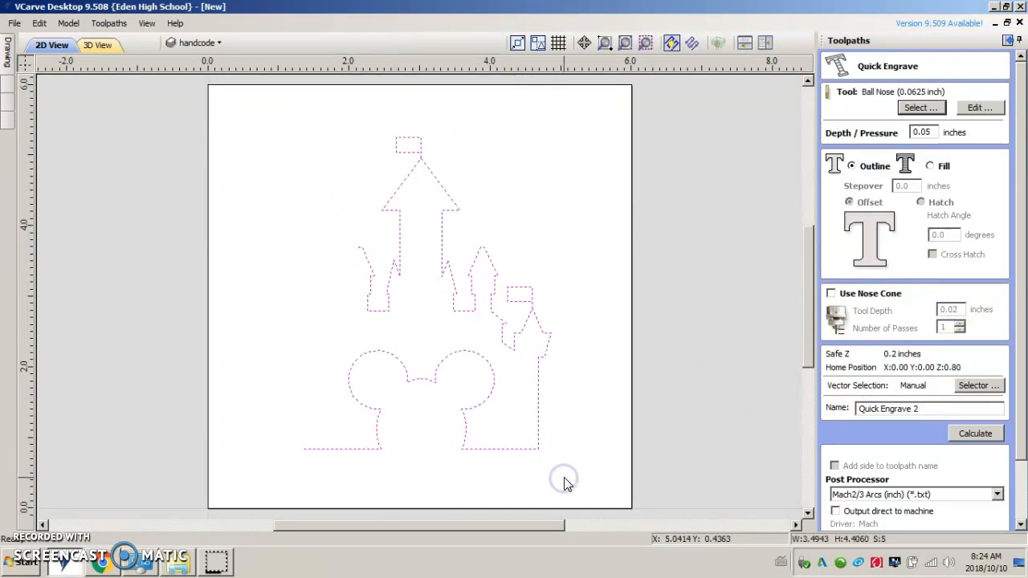
left_click_drag(1020, 355, 1020, 458)
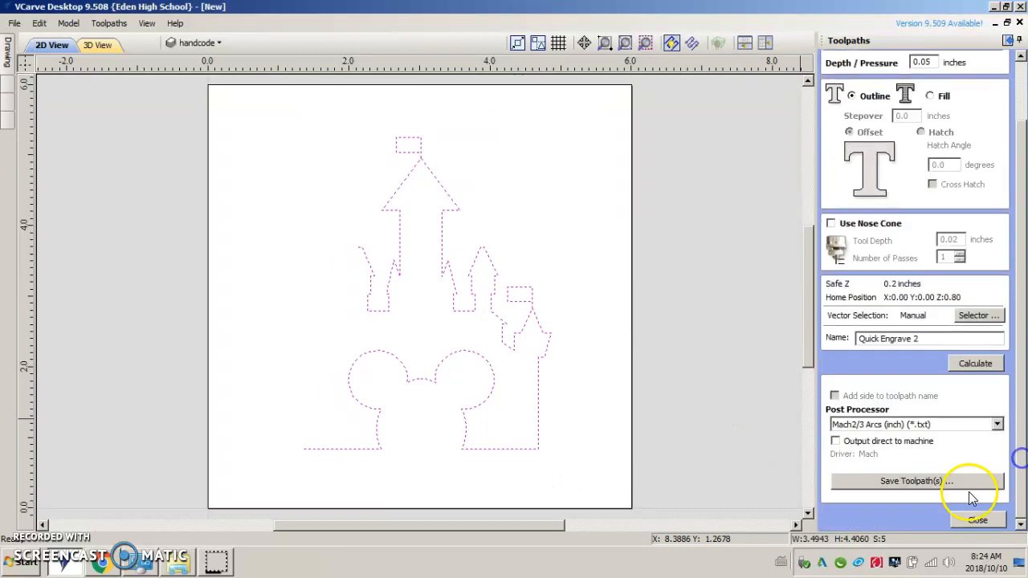
left_click(974, 364)
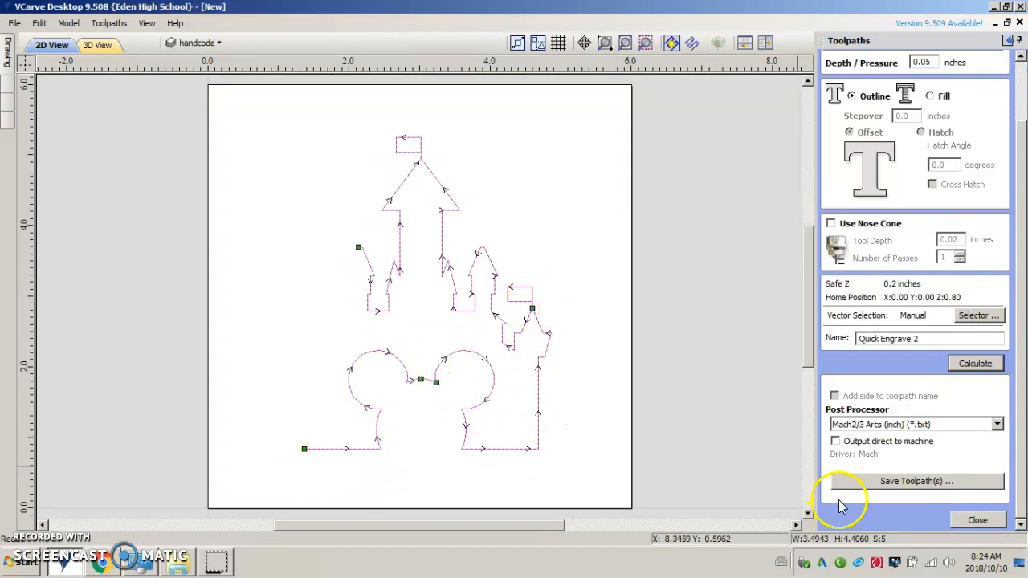
left_click(976, 521)
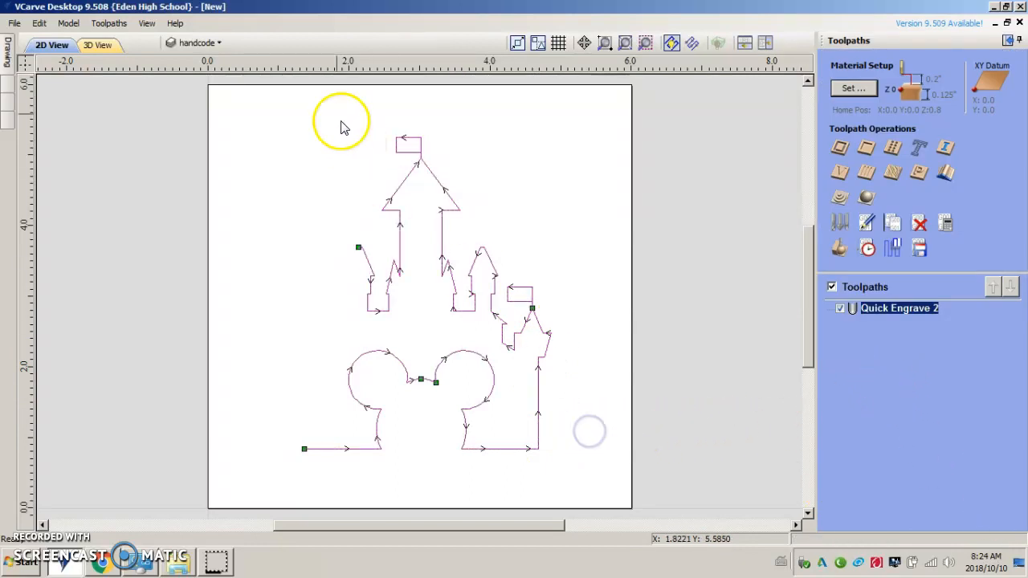
Show the cut out layer with the rounded square border
left_click(196, 42)
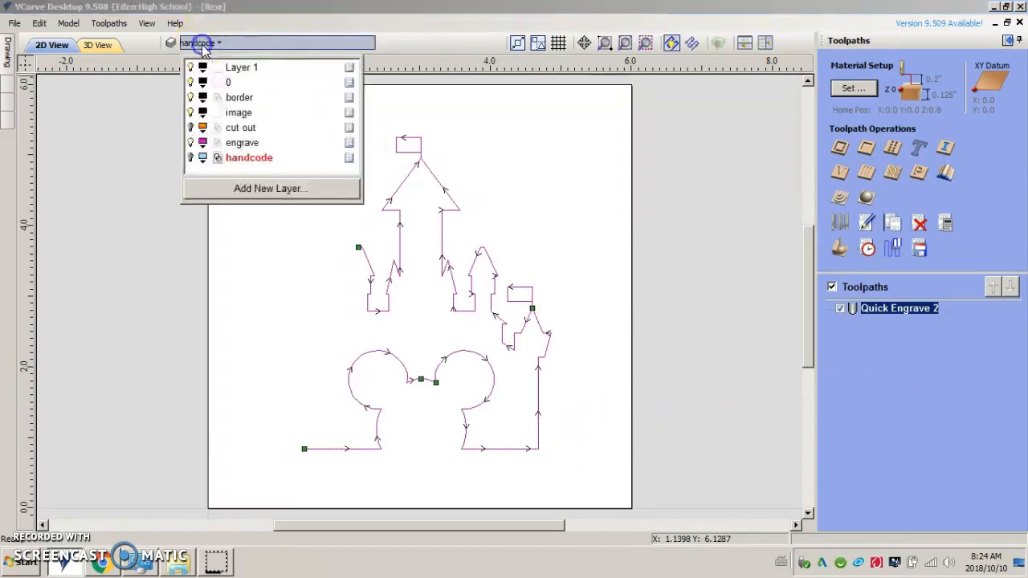
left_click(190, 127)
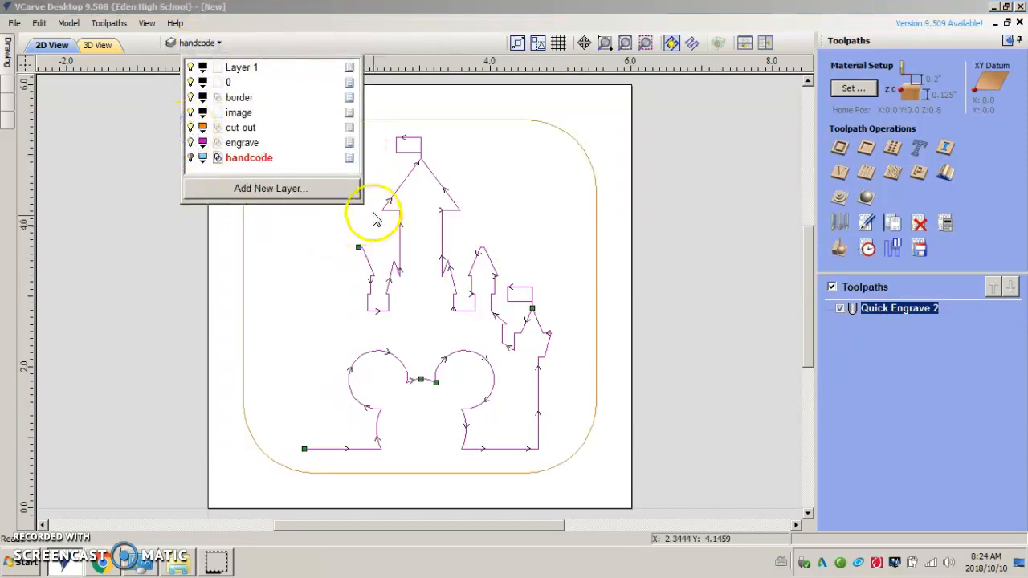
left_click(230, 269)
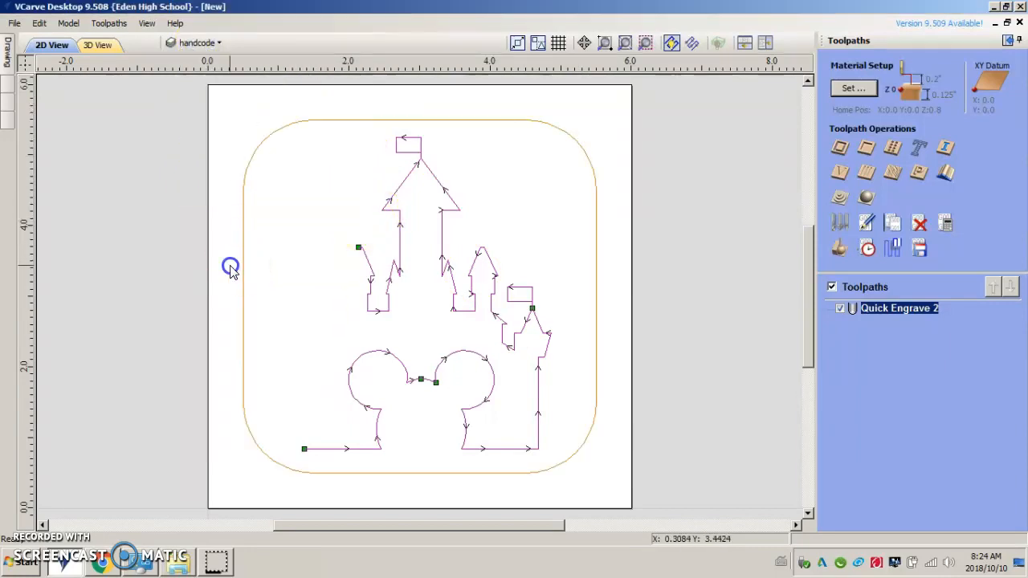
Set up a 2D Profile toolpath with a 0.125 inch cut depth and the Ball Nose (0.0625 inch) tool
left_click(841, 148)
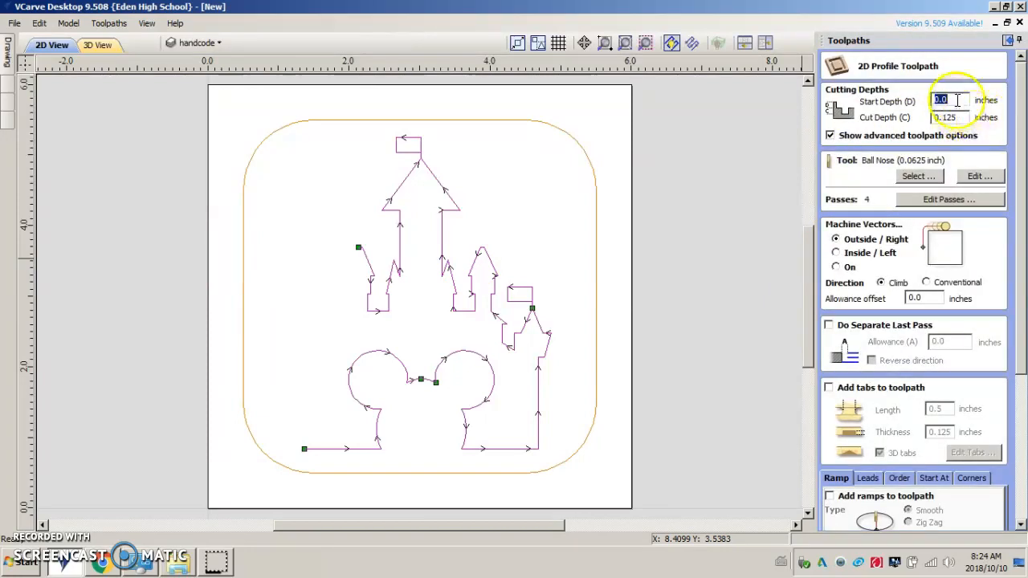
left_click_drag(940, 118, 921, 119)
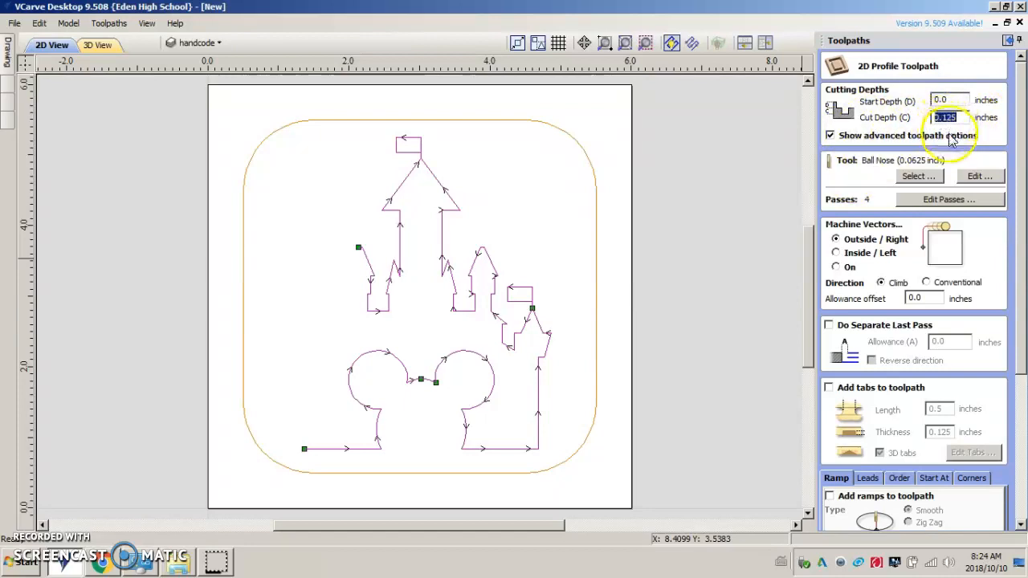
left_click(922, 176)
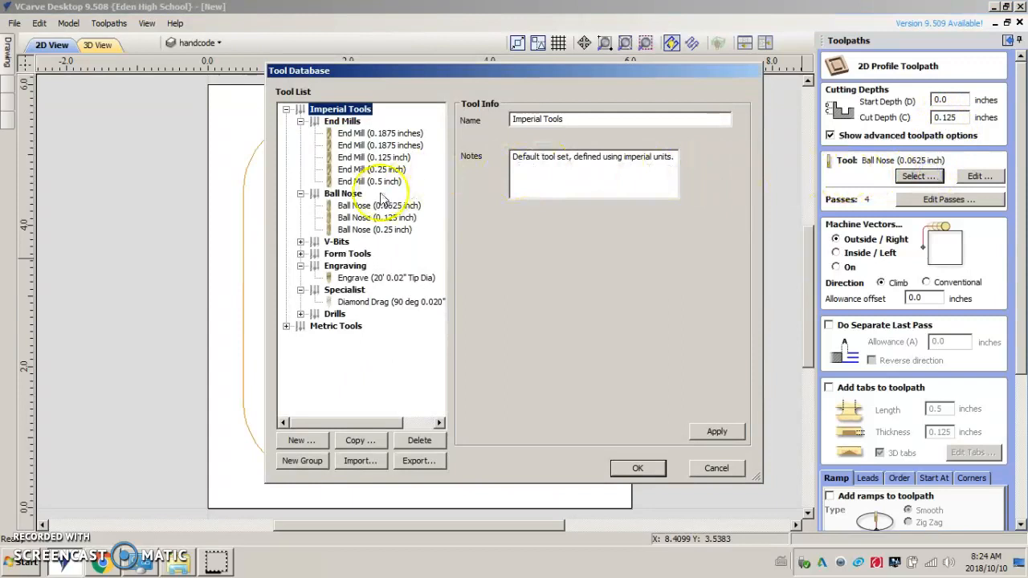
left_click(359, 208)
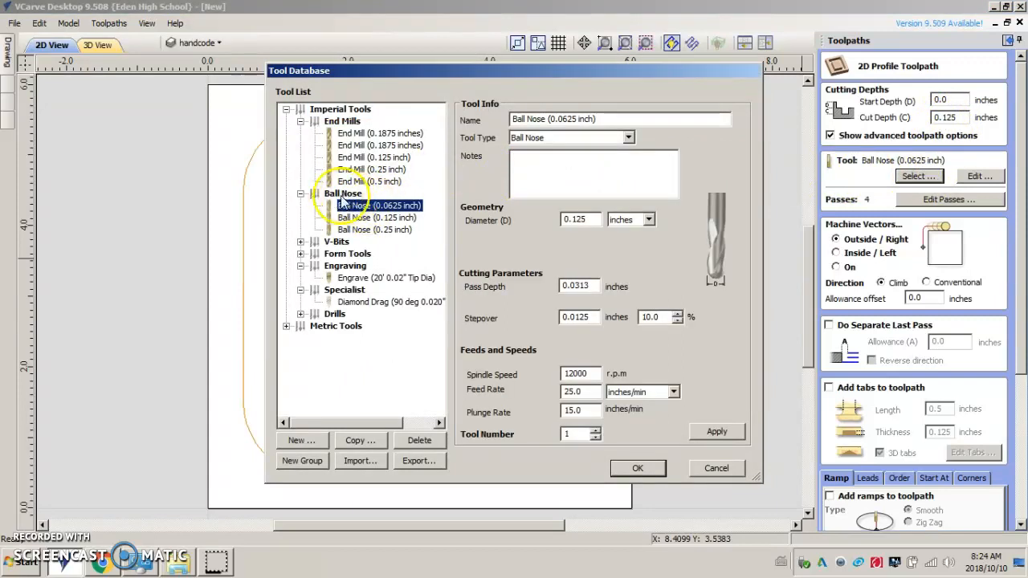
left_click(640, 469)
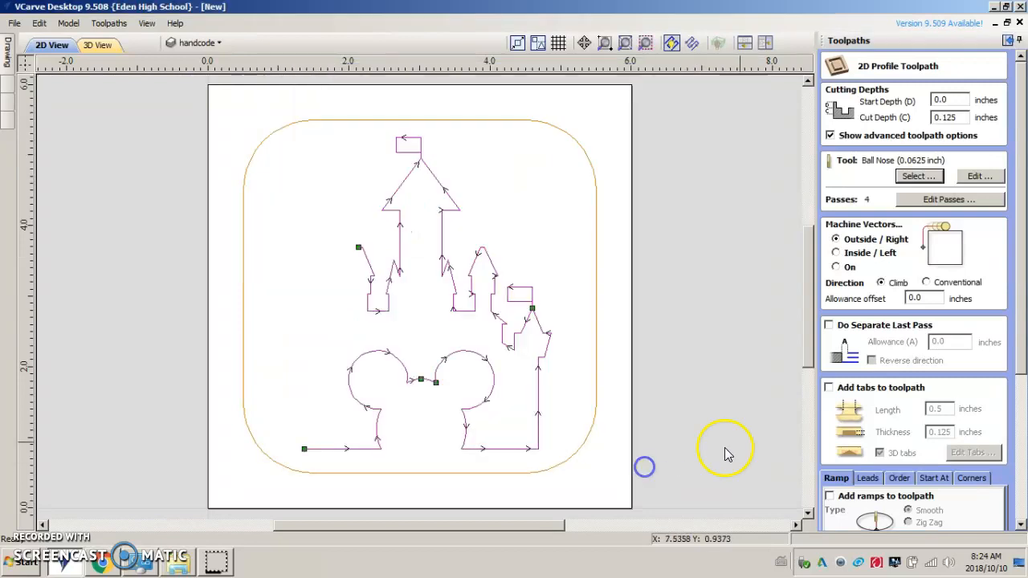
Enable tabs on the profile toolpath and select the rounded square border as its vector
left_click_drag(1023, 215, 1023, 297)
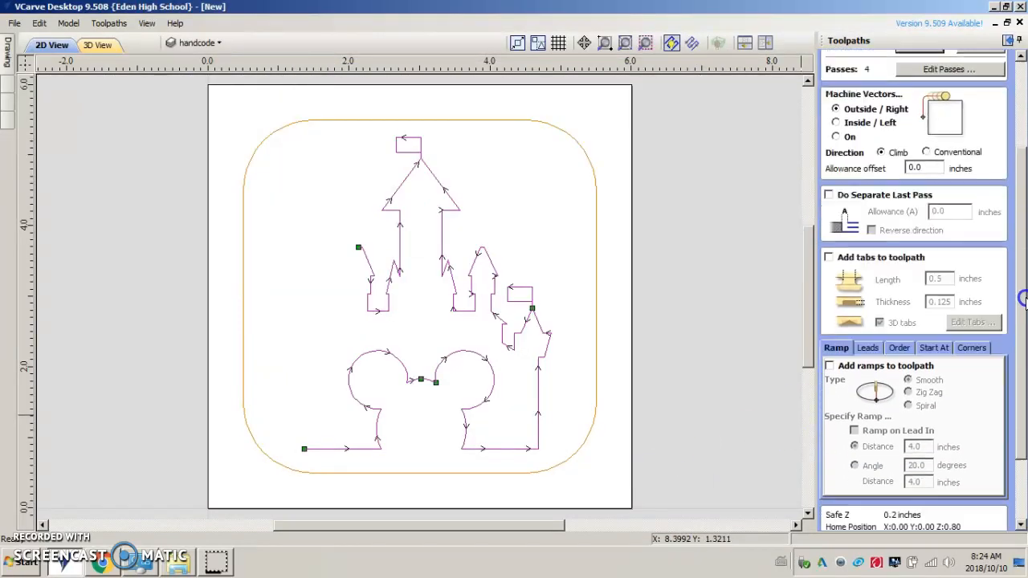
left_click(829, 259)
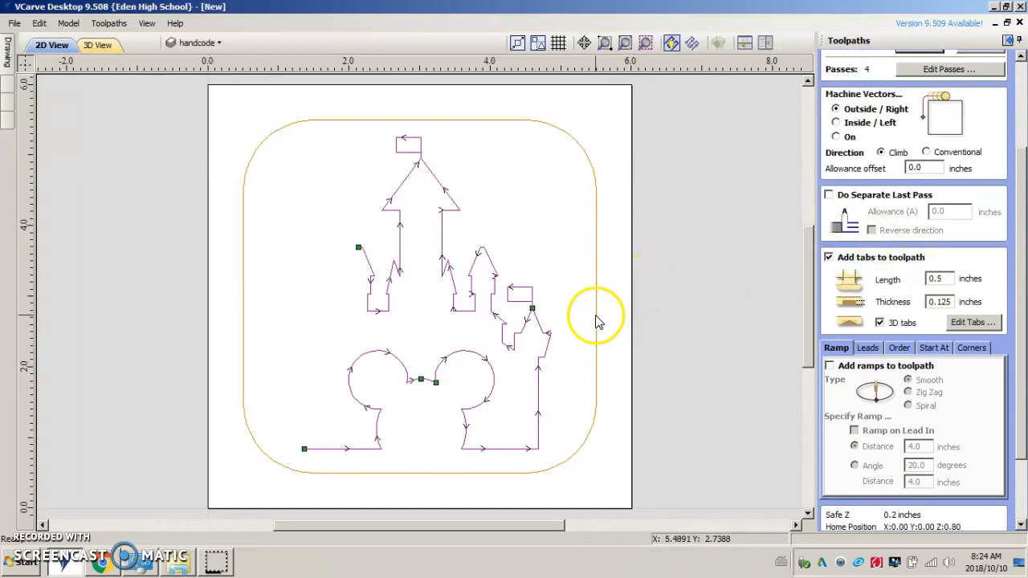
left_click(970, 322)
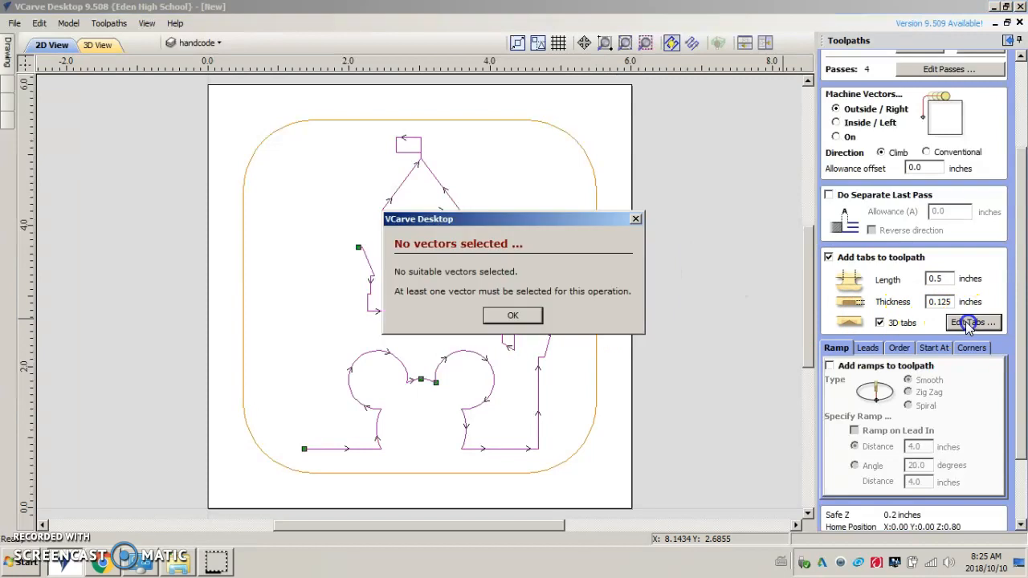
left_click(518, 317)
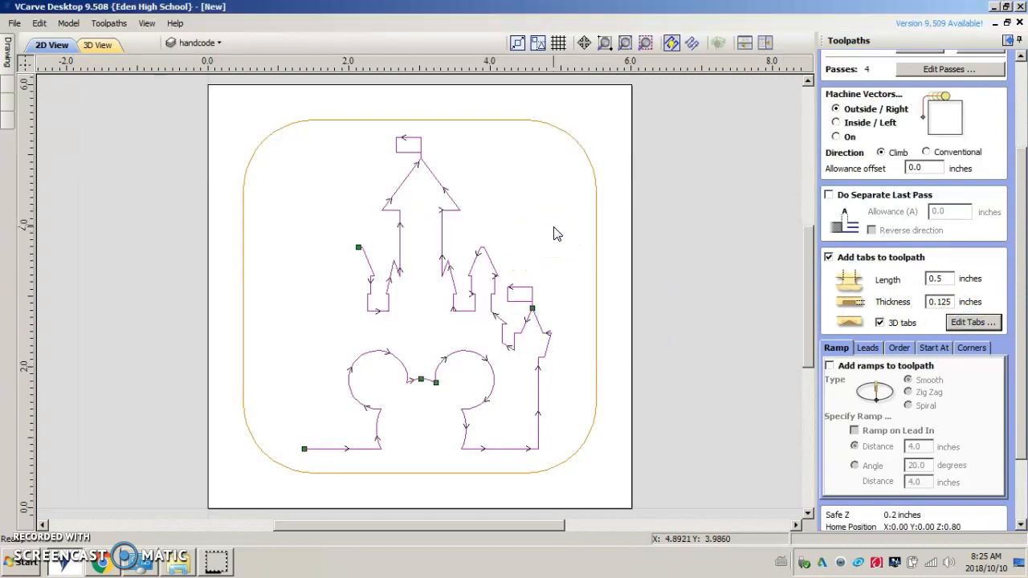
left_click(524, 121)
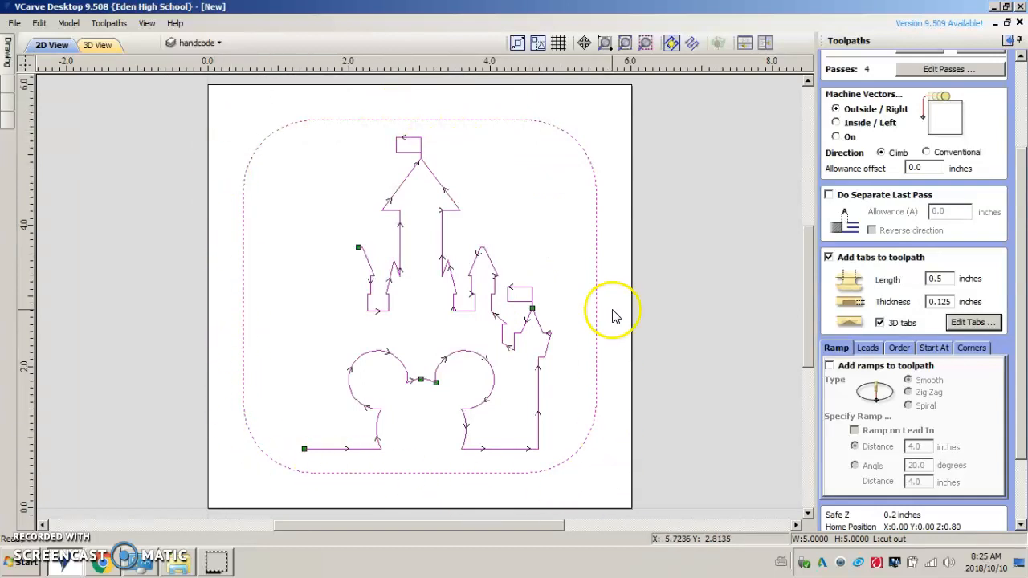
Place one tab near the middle of each of the border's four sides and calculate the profile toolpath
left_click(973, 322)
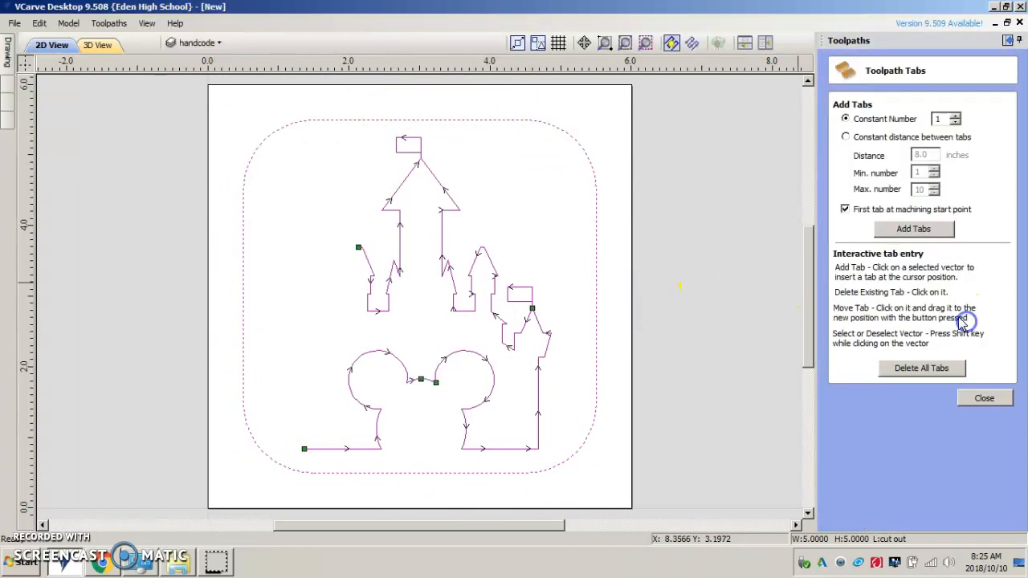
left_click(415, 120)
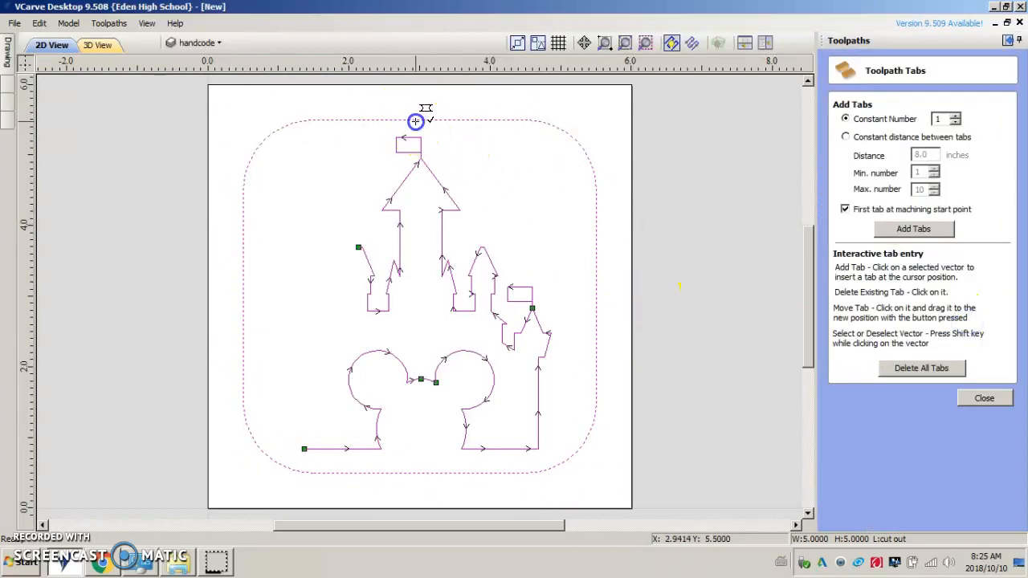
left_click(245, 300)
left_click(410, 473)
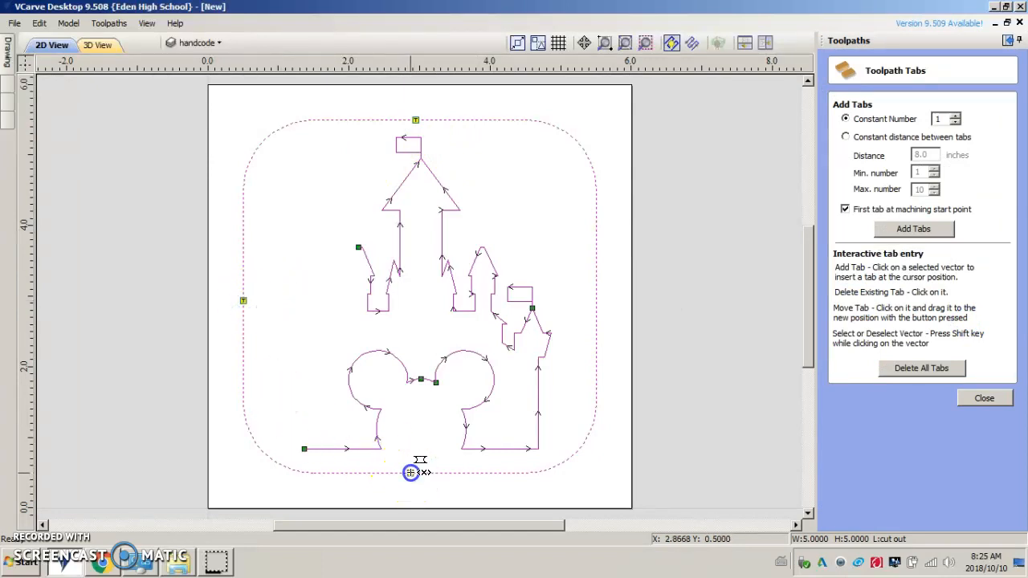
left_click(599, 303)
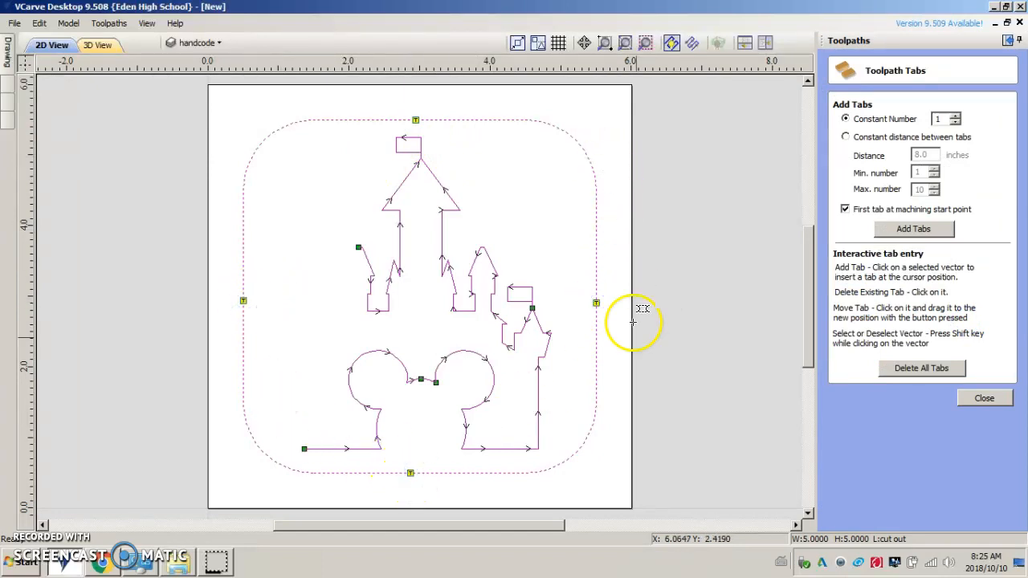
left_click(985, 399)
left_click_drag(1015, 345, 1021, 508)
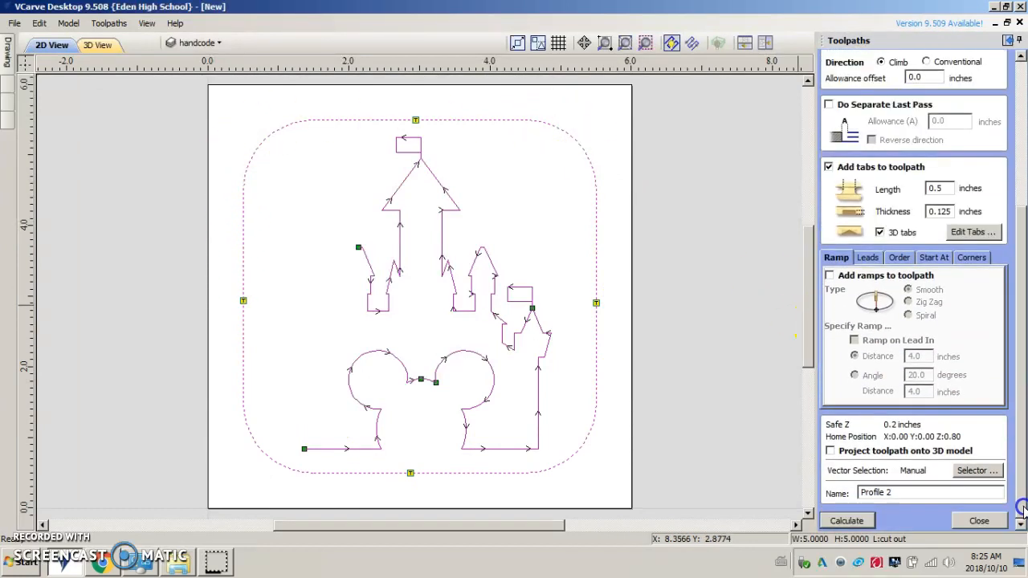
left_click(854, 520)
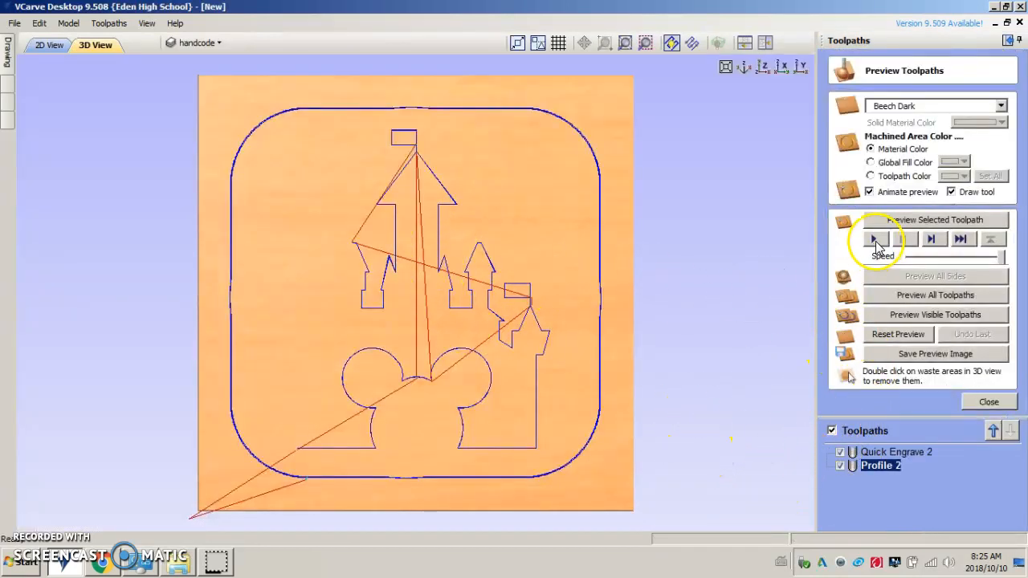
Preview the border's profile cut on the material, with all toolpath lines hidden and the 3D view tilted
left_click(875, 240)
left_click(832, 431)
left_click(881, 300)
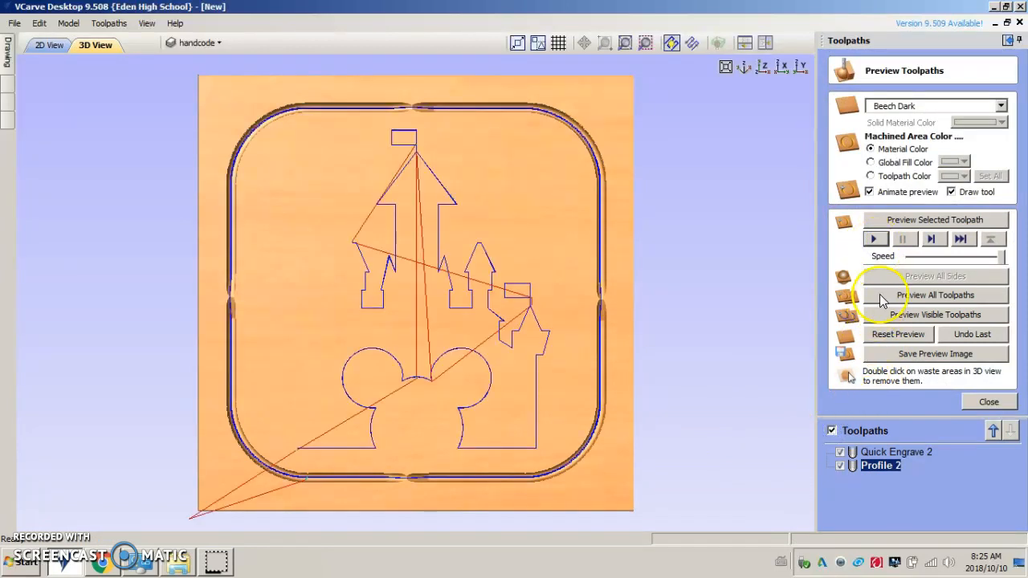
left_click(875, 240)
middle_click_drag(444, 390, 452, 355)
left_click_drag(452, 355, 461, 257)
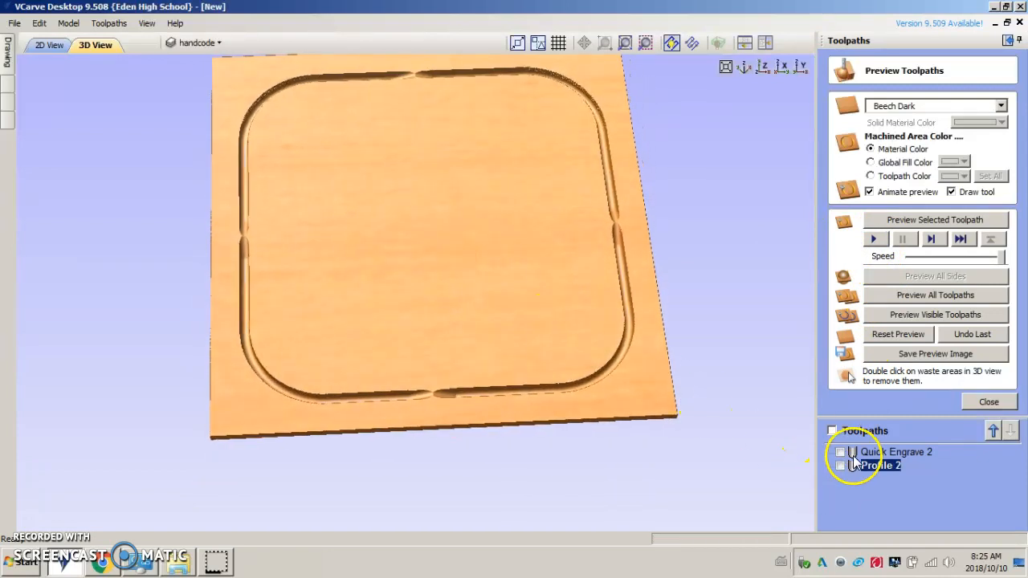
Show the Quick Engrave toolpath on the material, replay the cut preview, and close the preview with the toolpath lines hidden
left_click(840, 452)
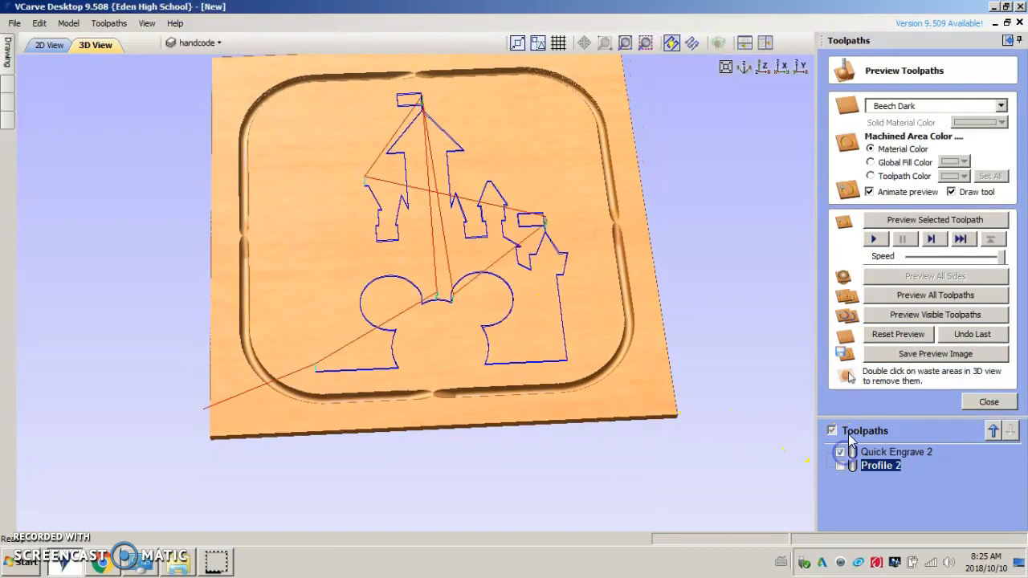
left_click(875, 238)
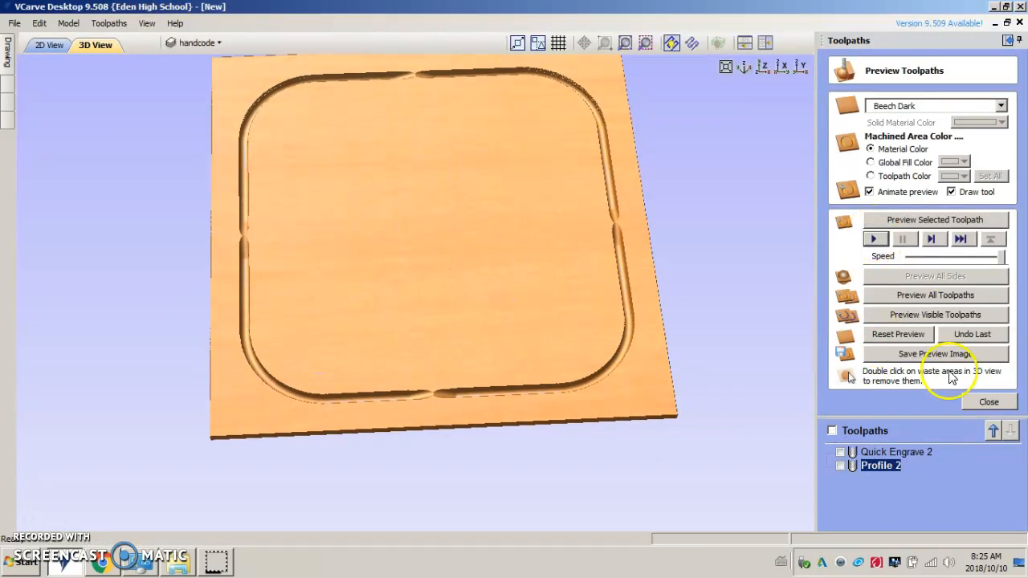
left_click(984, 401)
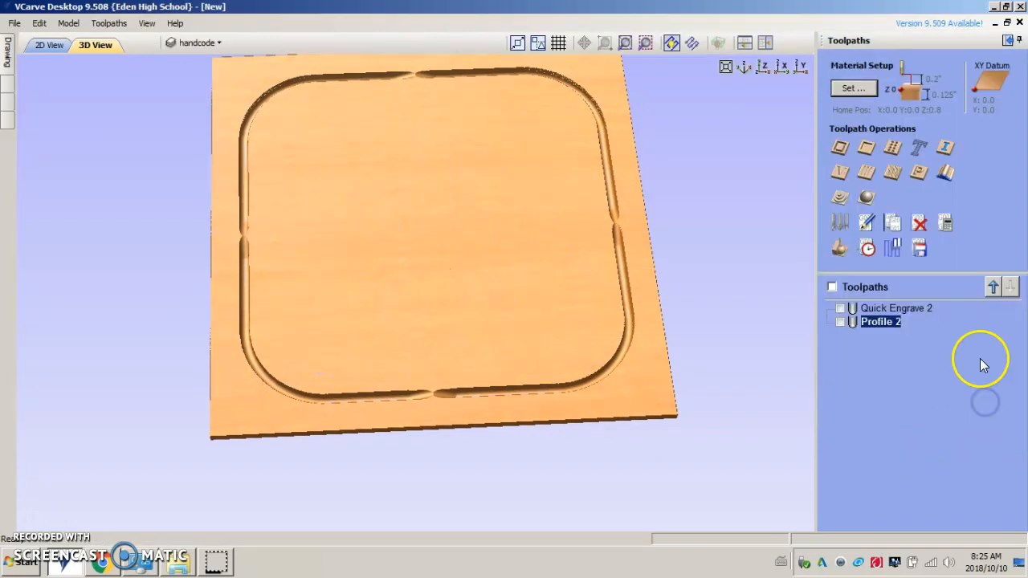
Prepare both toolpaths for output to one file with the Mach2/3 Arcs (inch) (*.txt) post processor
left_click(920, 250)
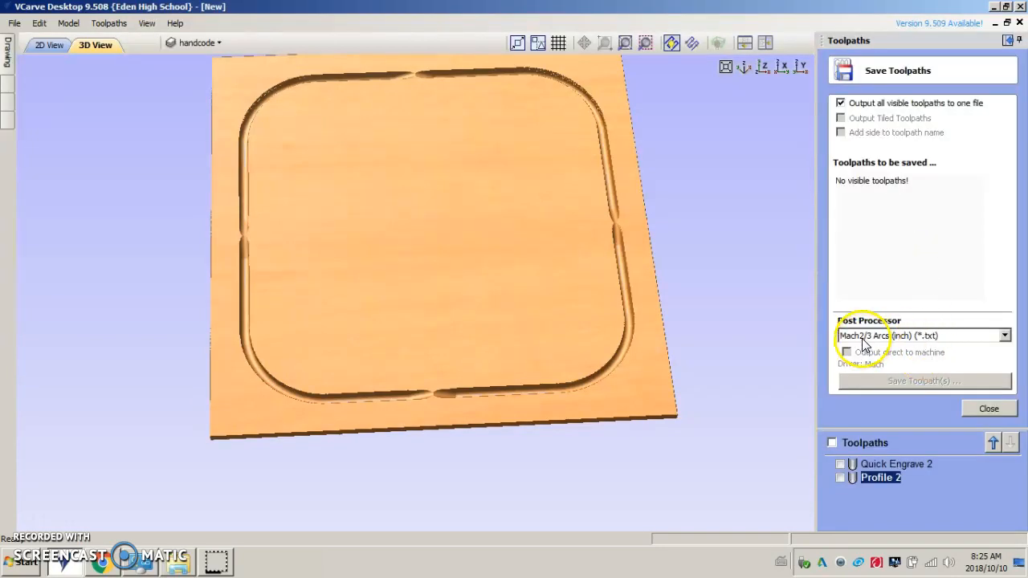
left_click(862, 338)
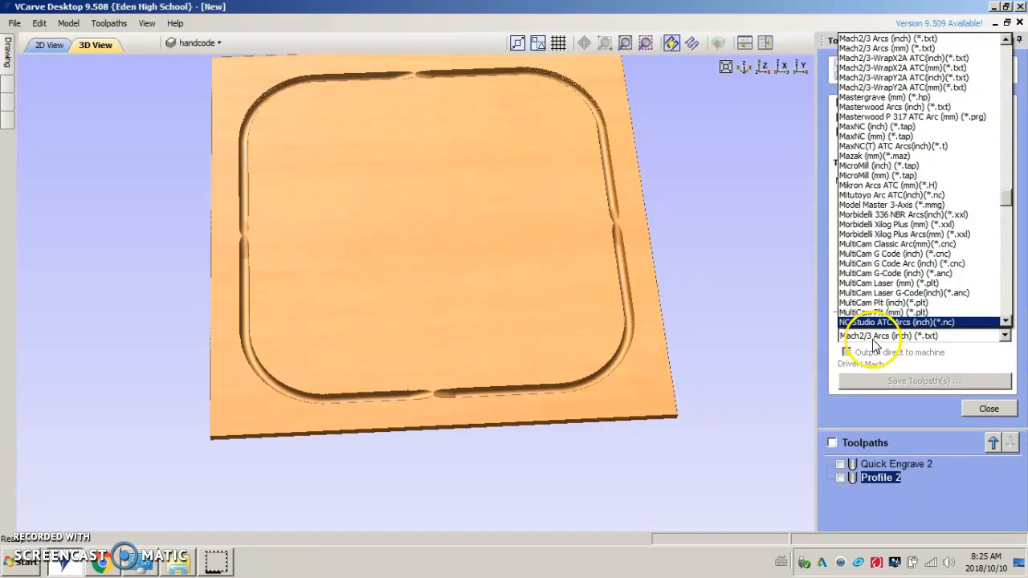
left_click(934, 352)
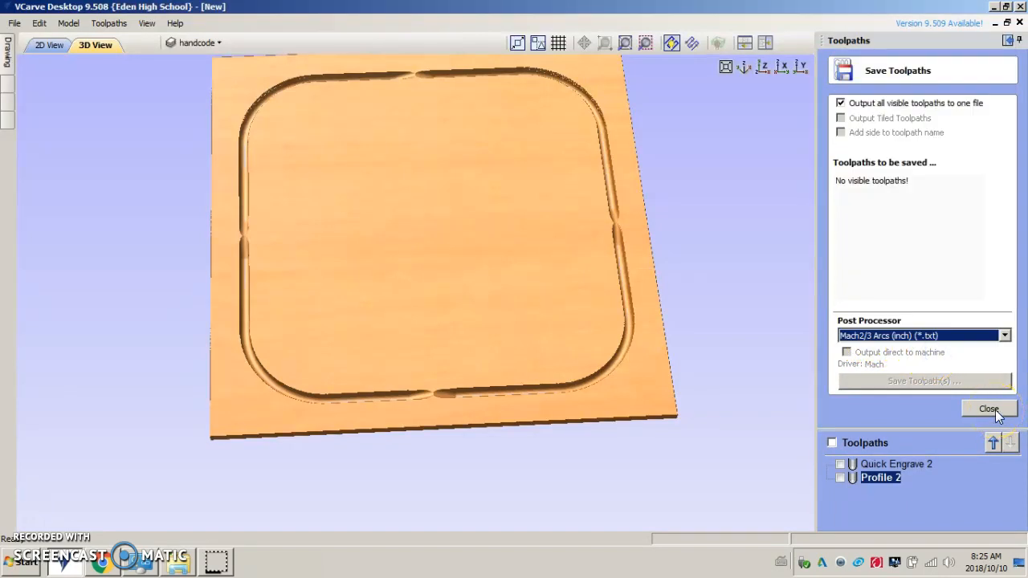
left_click(832, 443)
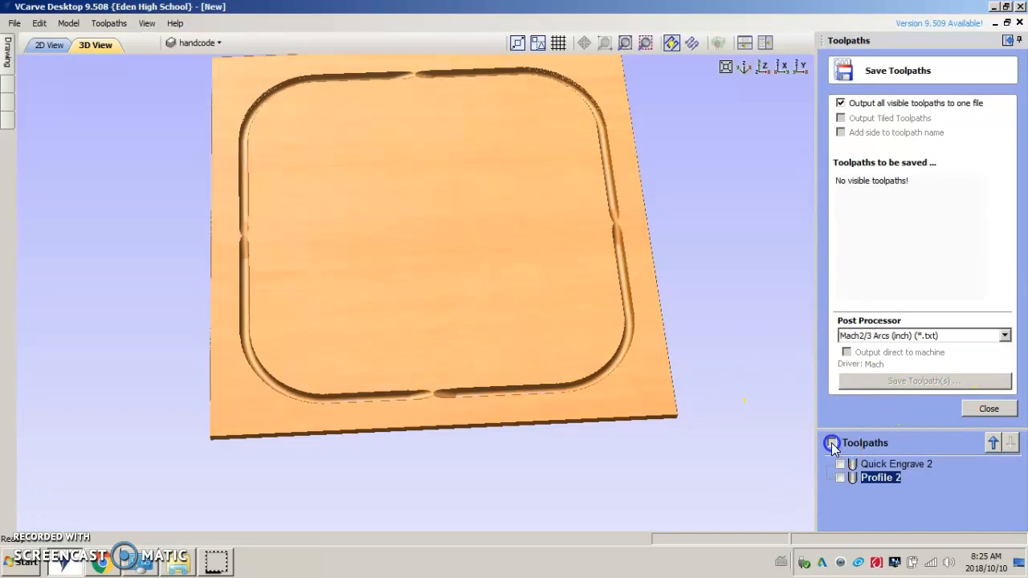
Save the toolpaths to the LEXAR (E:) drive as "Example cnc plaque"
left_click(927, 382)
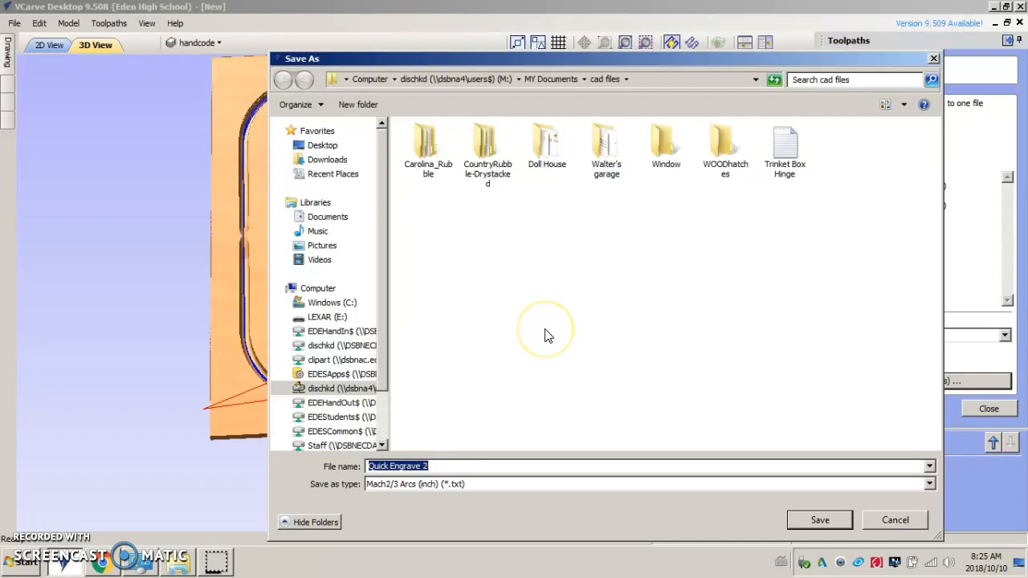
left_click(342, 390)
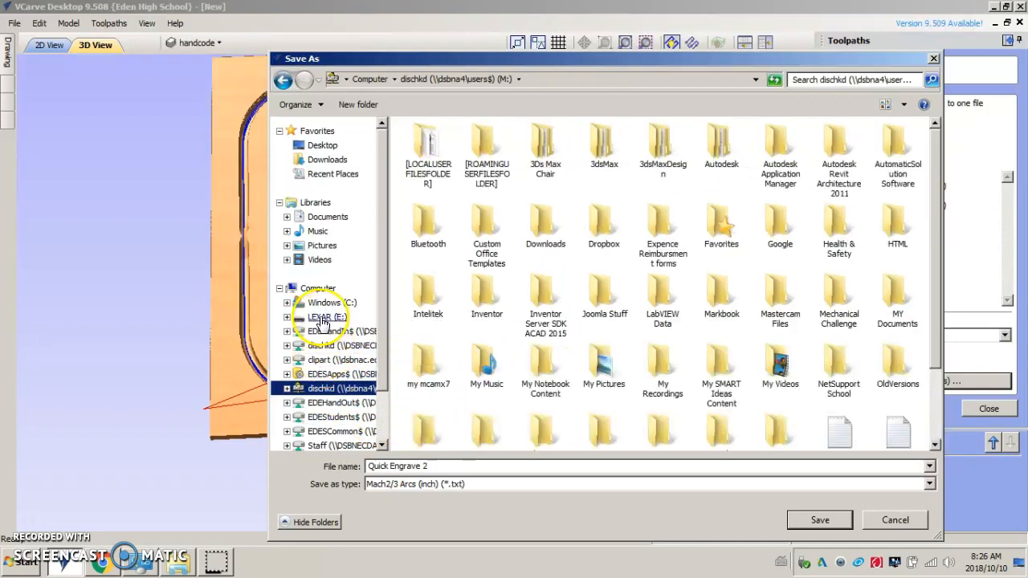
left_click(323, 318)
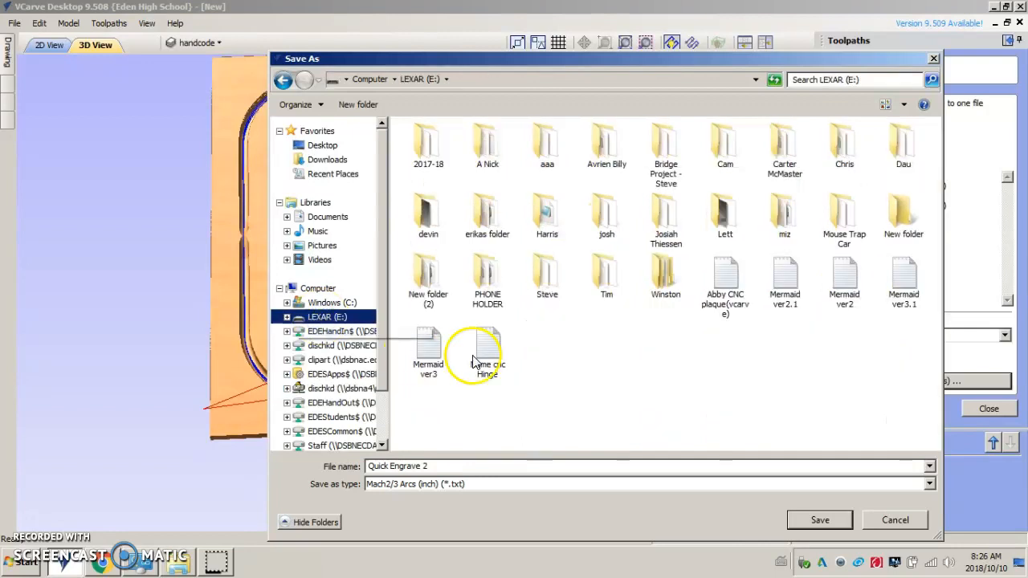
left_click(444, 465)
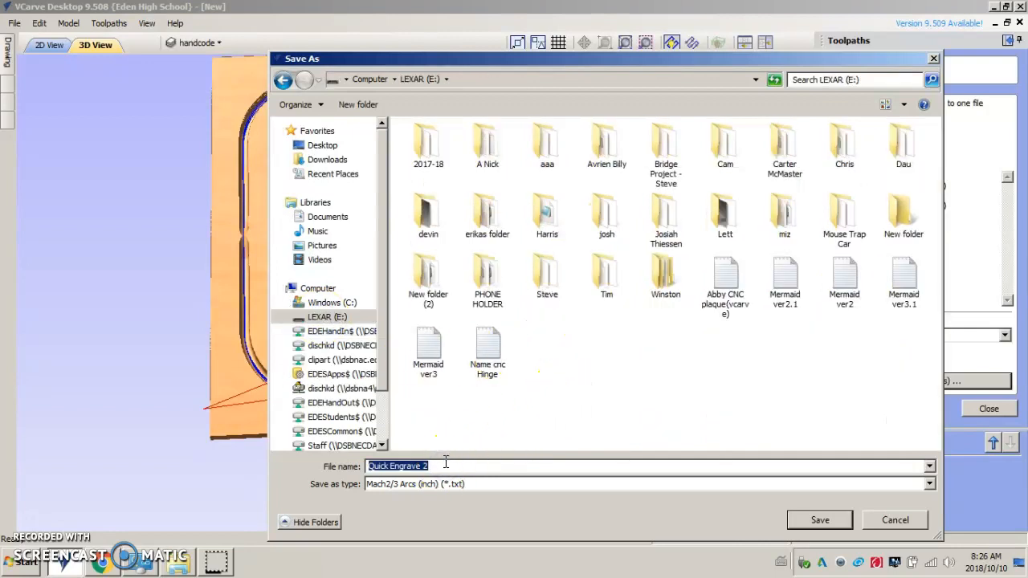
type("TEs")
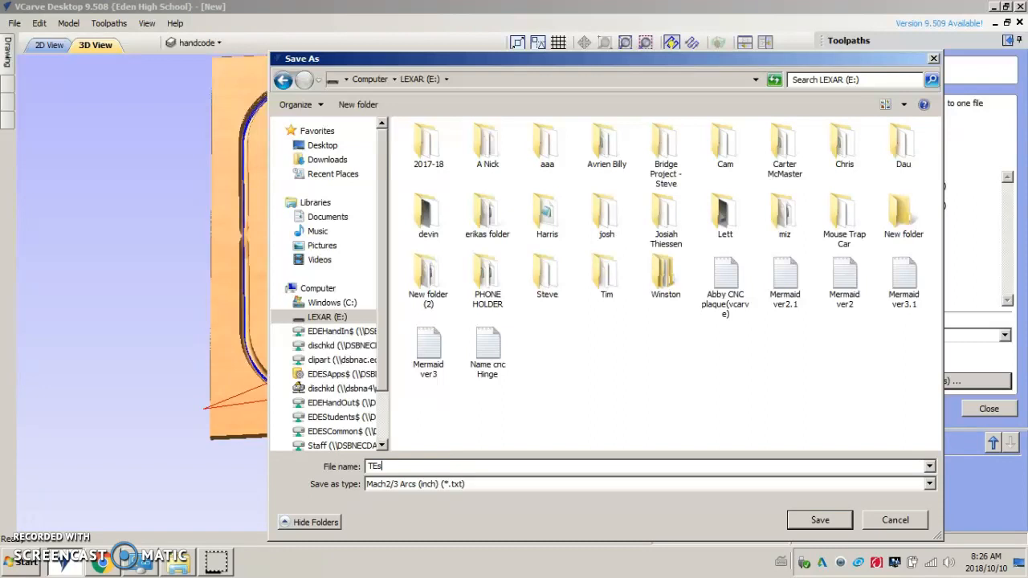
type("Example cnc plaque")
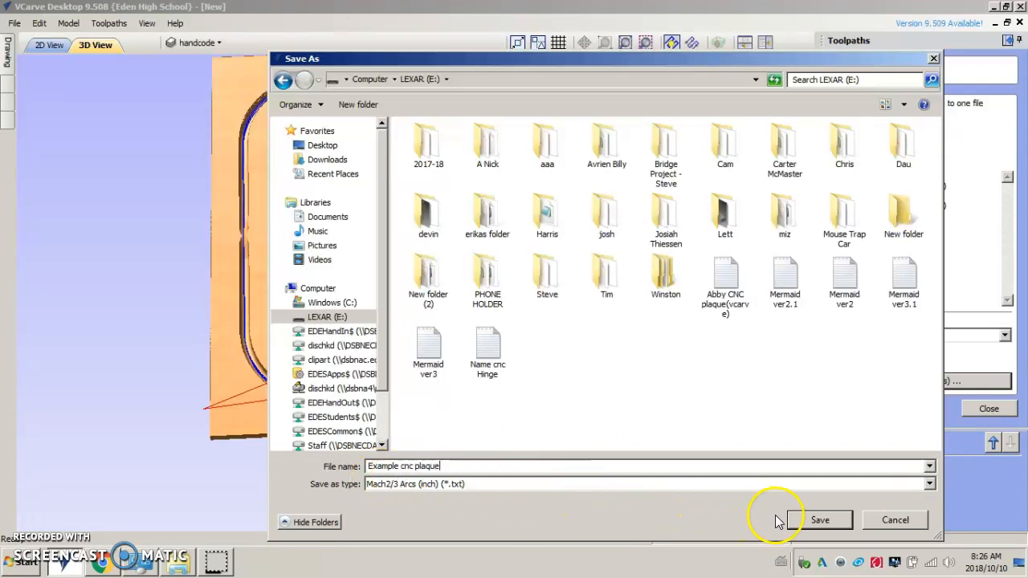
left_click(819, 520)
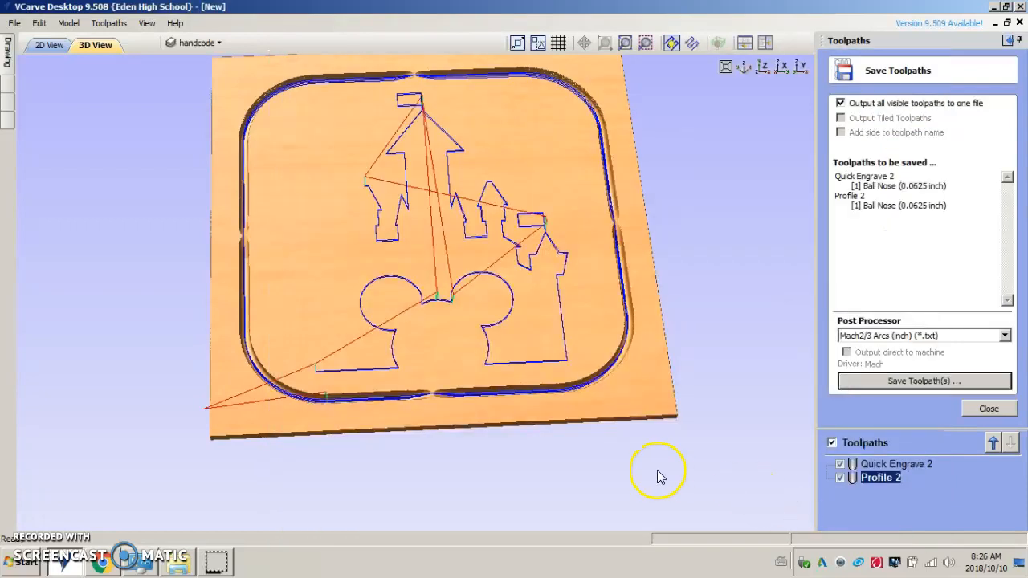